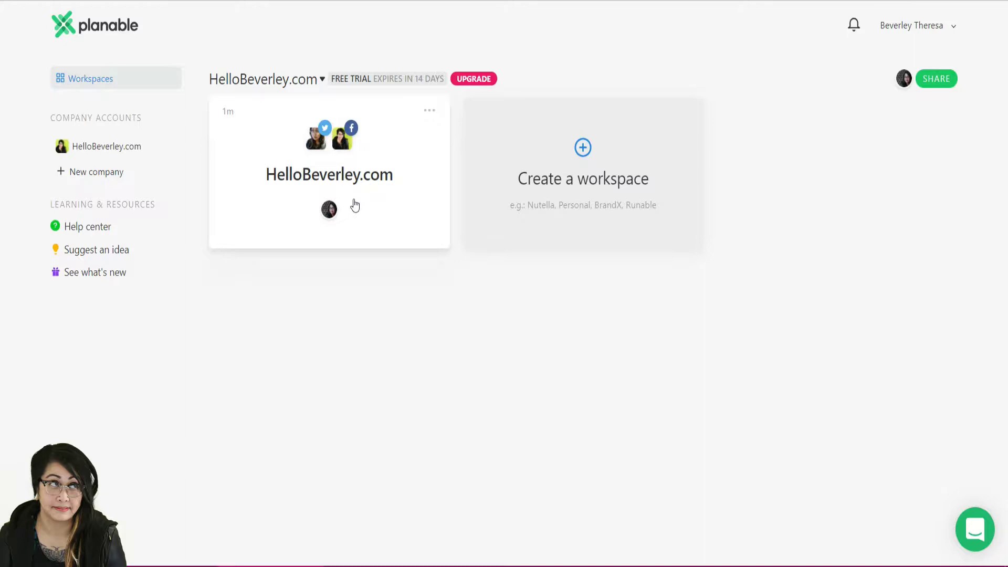
Open the HelloBeverley.com workspace, browse the Twitter page's feed, then switch to its calendar.
left_click(350, 181)
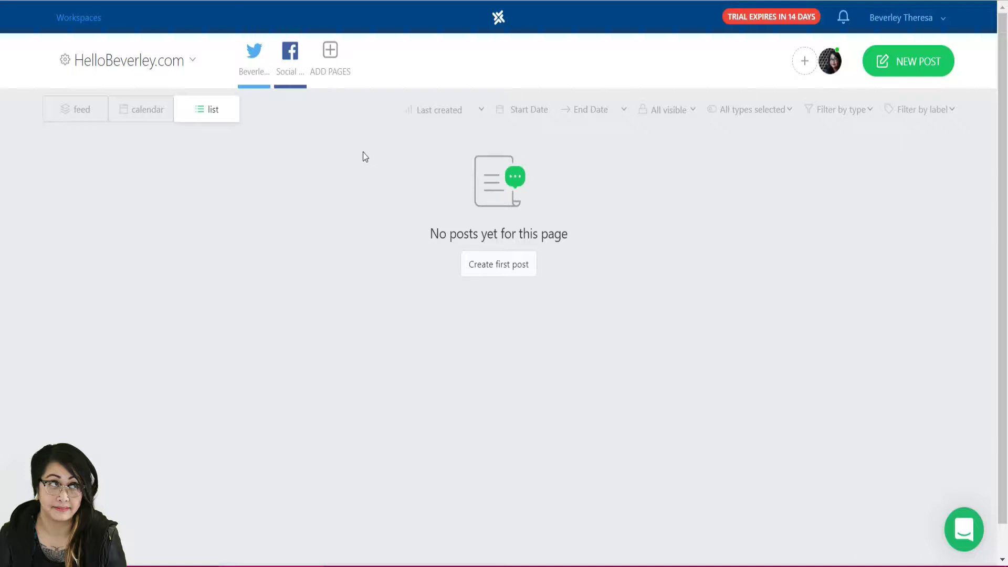
mouse_move(252, 63)
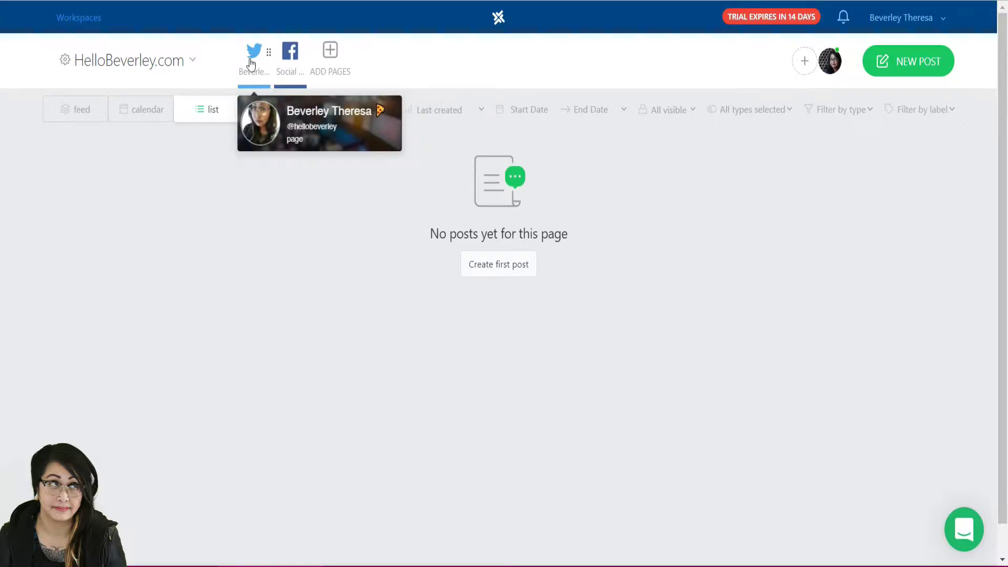
left_click(90, 105)
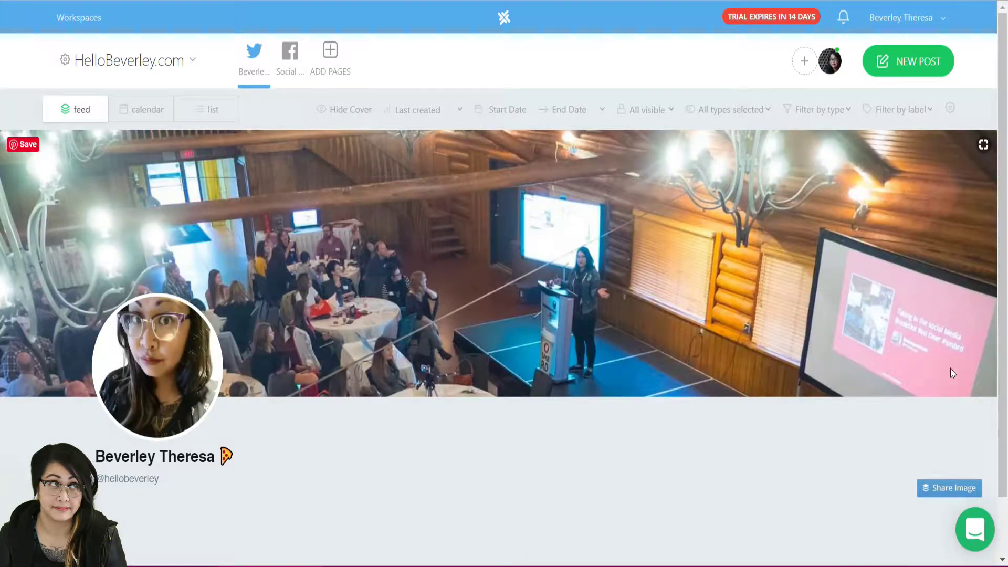
scroll(952, 369, "down", 1)
scroll(952, 370, "up", 1)
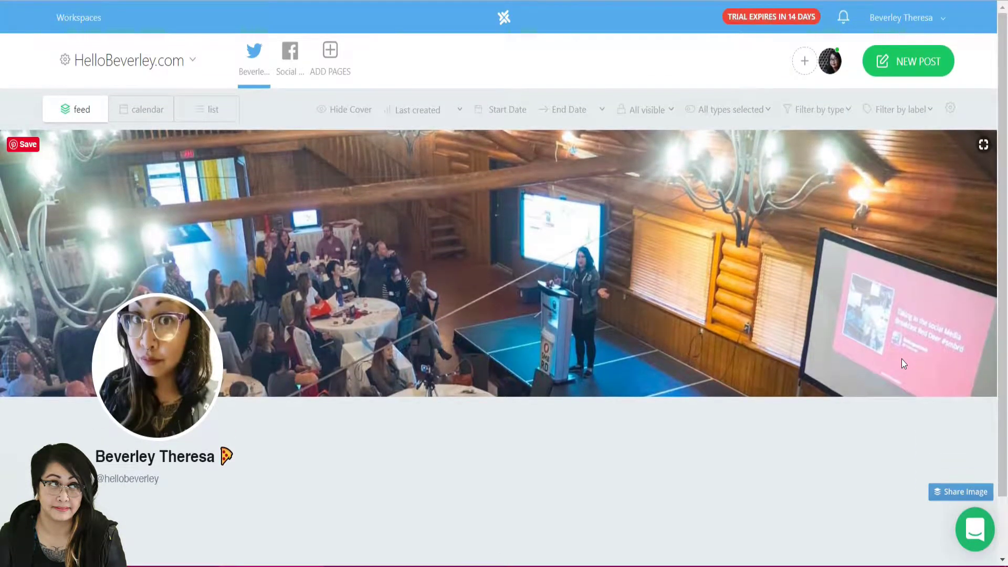
scroll(902, 362, "down", 1)
scroll(895, 354, "up", 1)
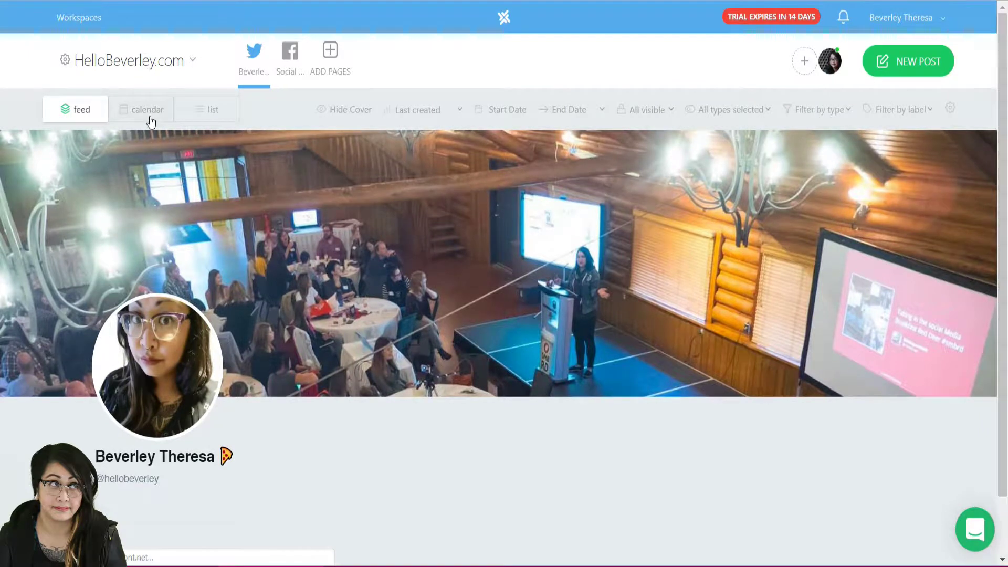
left_click(151, 121)
Check the empty calendar and list views, then switch to the Facebook page's feed.
scroll(725, 288, "down", 3)
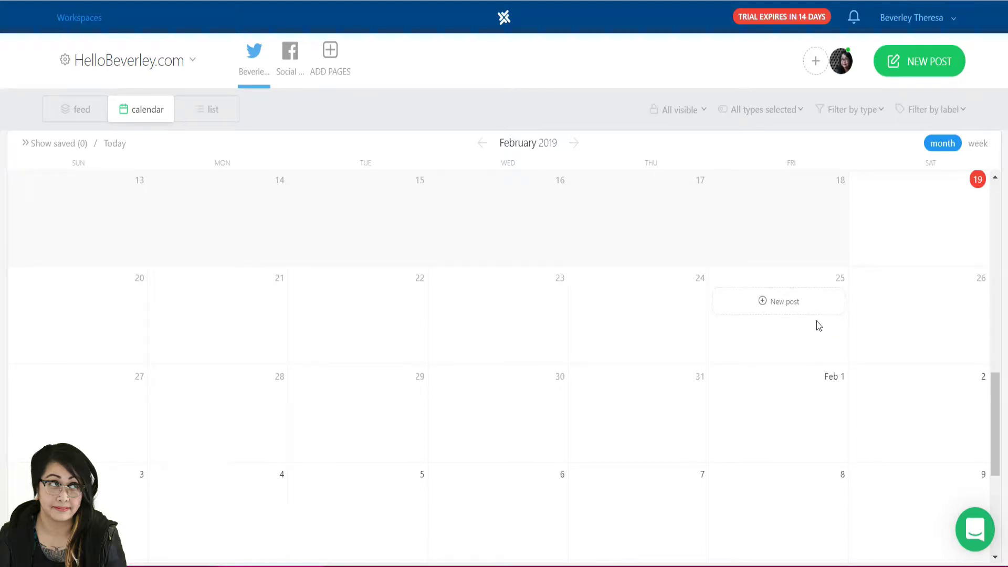
left_click(226, 123)
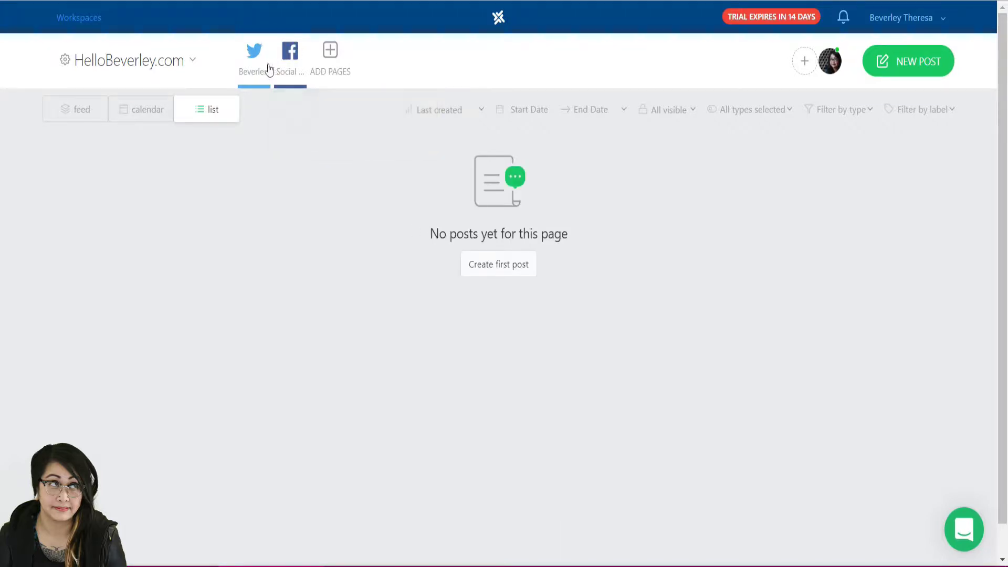
left_click(99, 117)
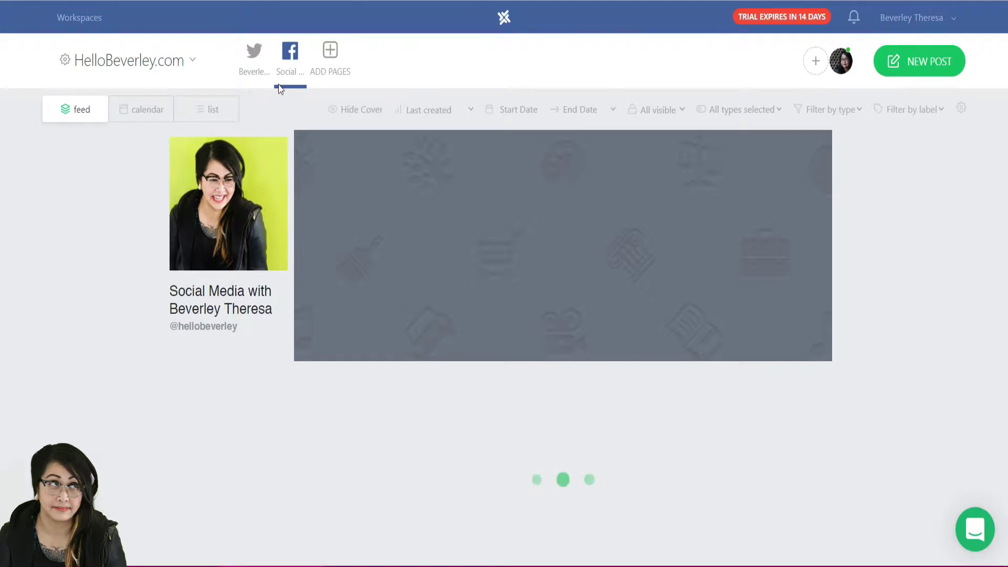
Return to the Twitter page's feed and start a new post.
left_click(260, 68)
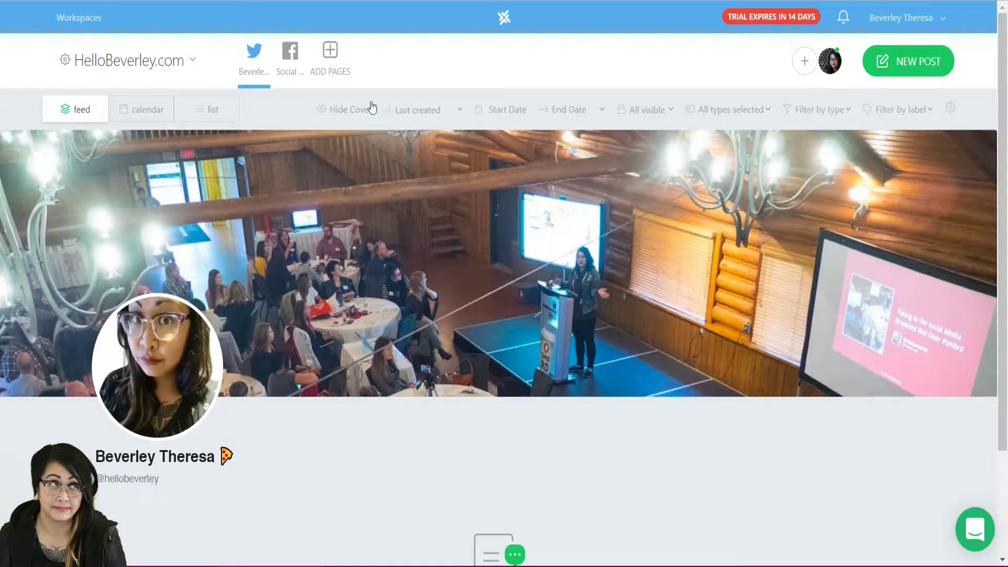
left_click(889, 58)
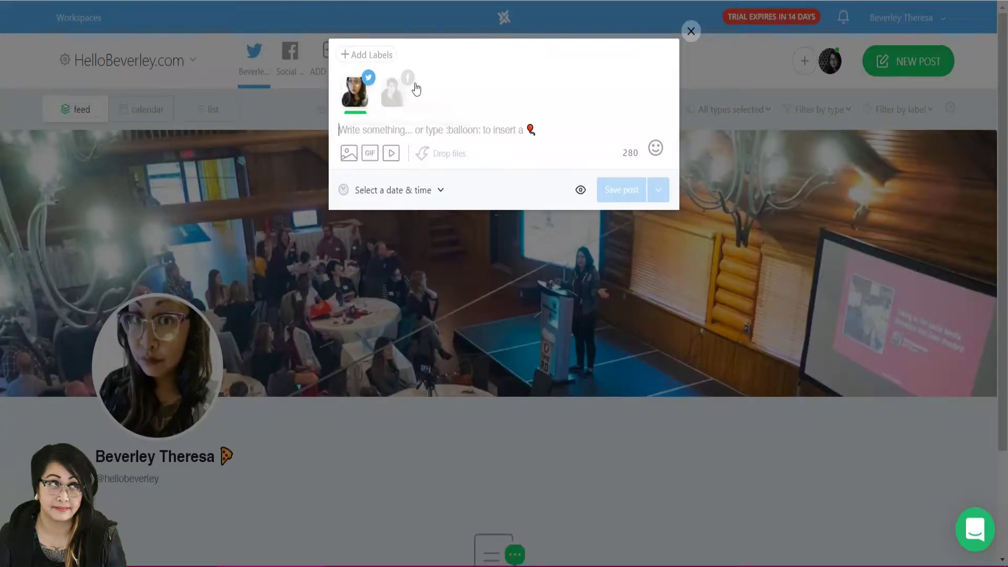
Target the new post at the Twitter page only and copy the Instagram API article's URL.
left_click(404, 92)
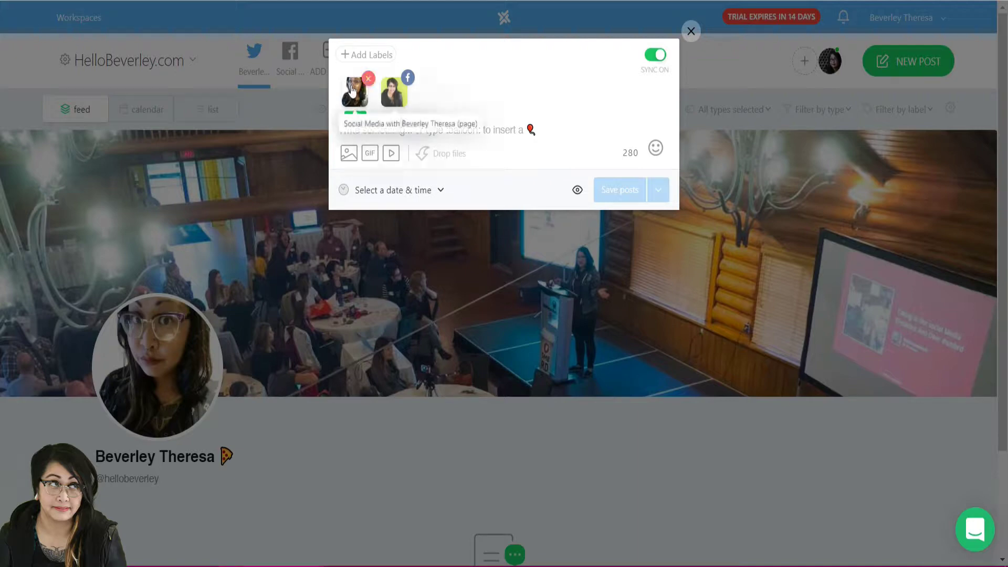
left_click(409, 83)
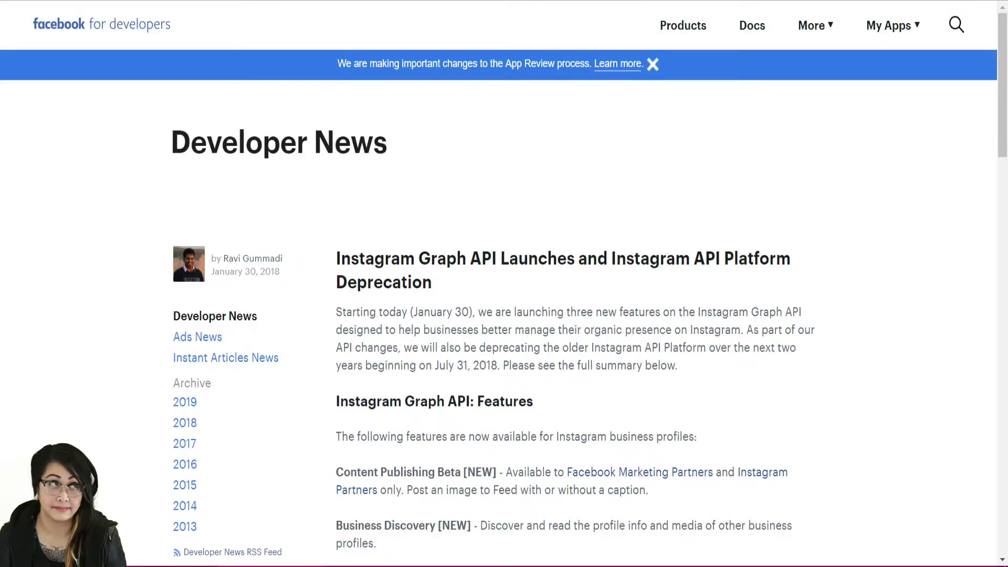
right_click(234, 1)
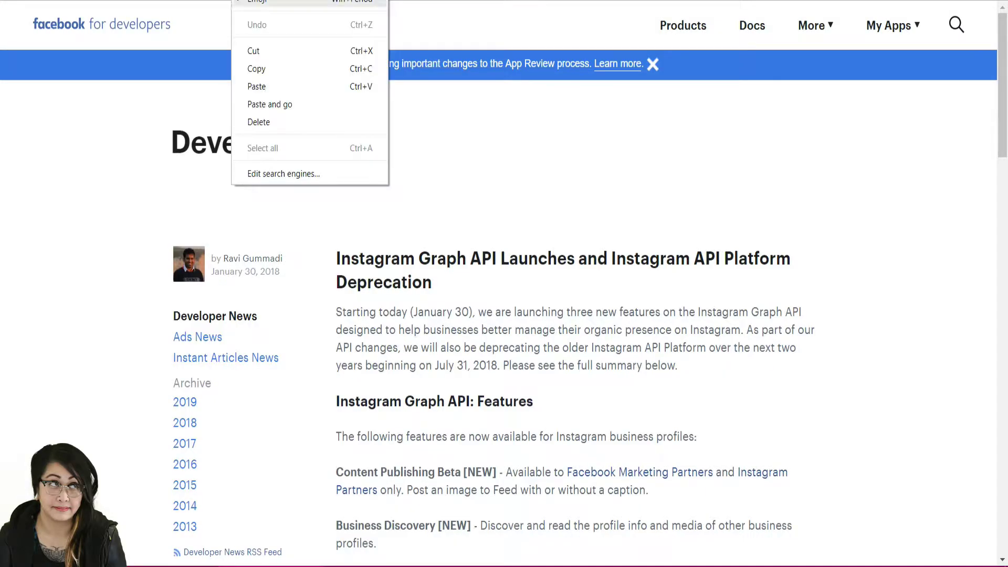
left_click(323, 76)
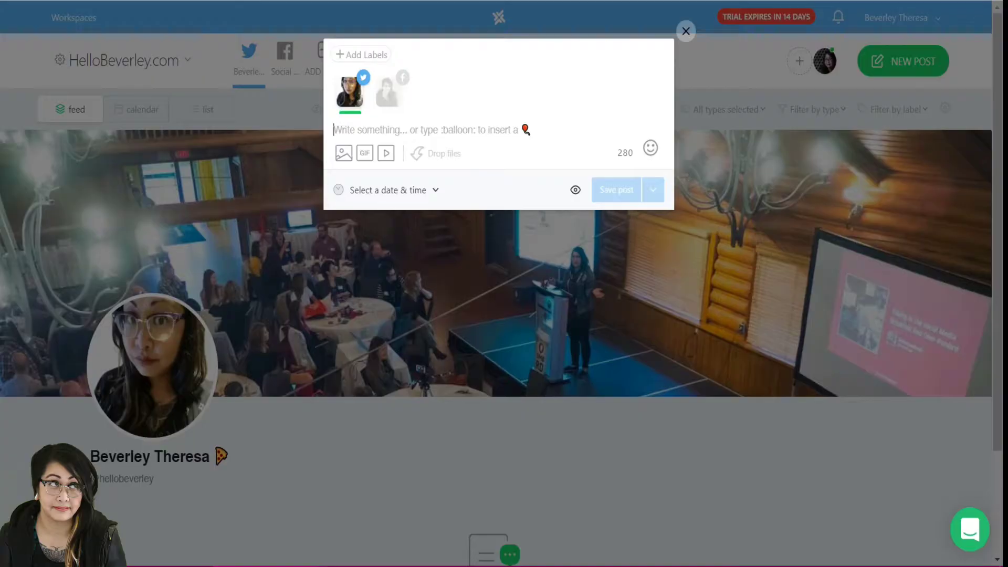
Write 'Interesting API changes coming soon to Instagram. #socialmedia' and paste the article link after it.
type("In")
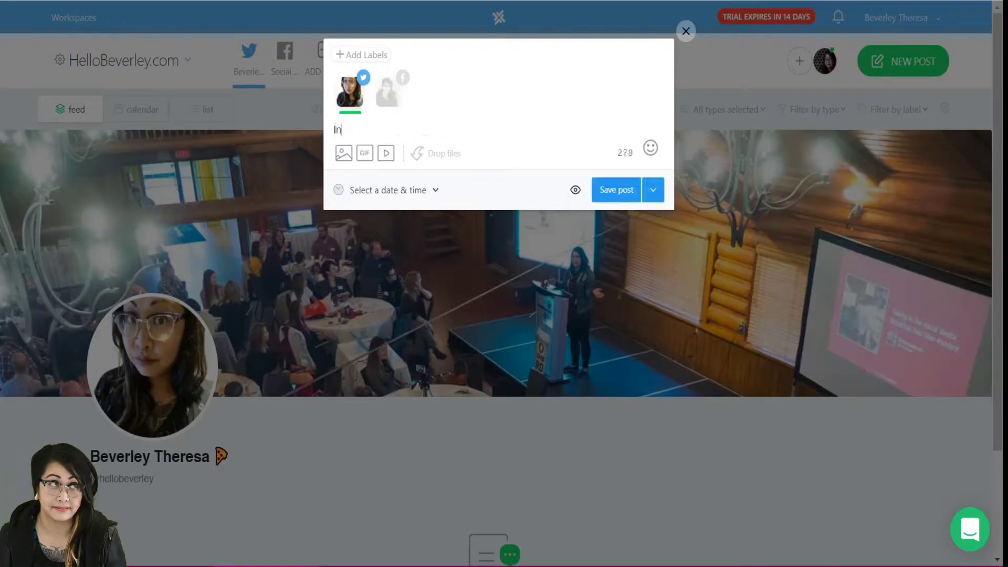
type("teresting API changes coming s")
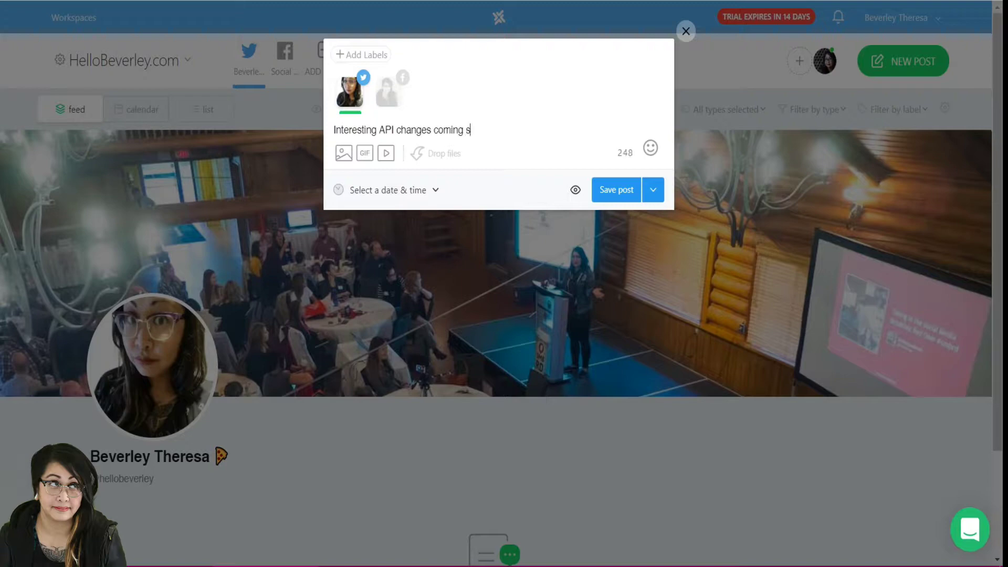
type("oon to i")
key("BackSpace")
type("Instagram. #socialmedia")
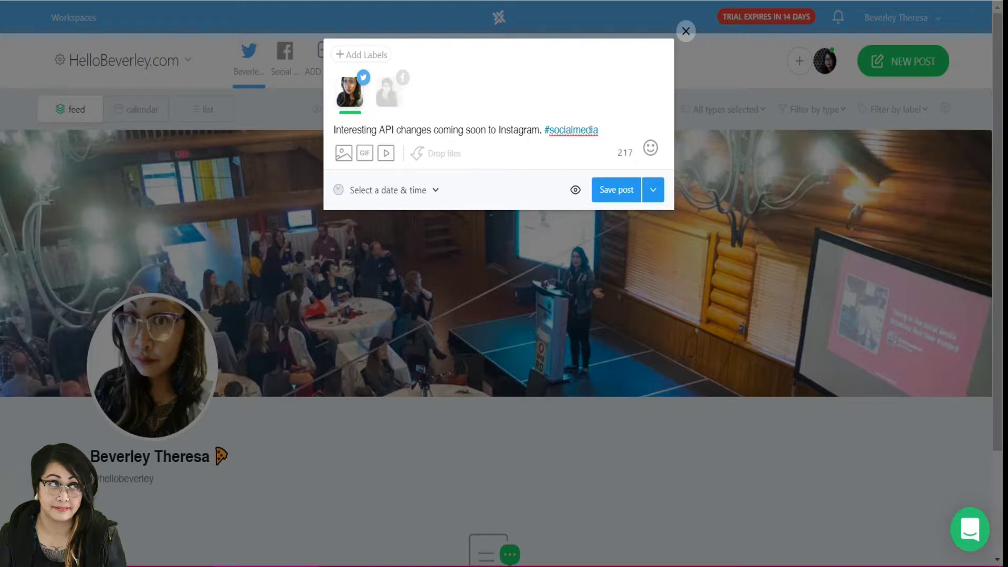
key("ctrl+v")
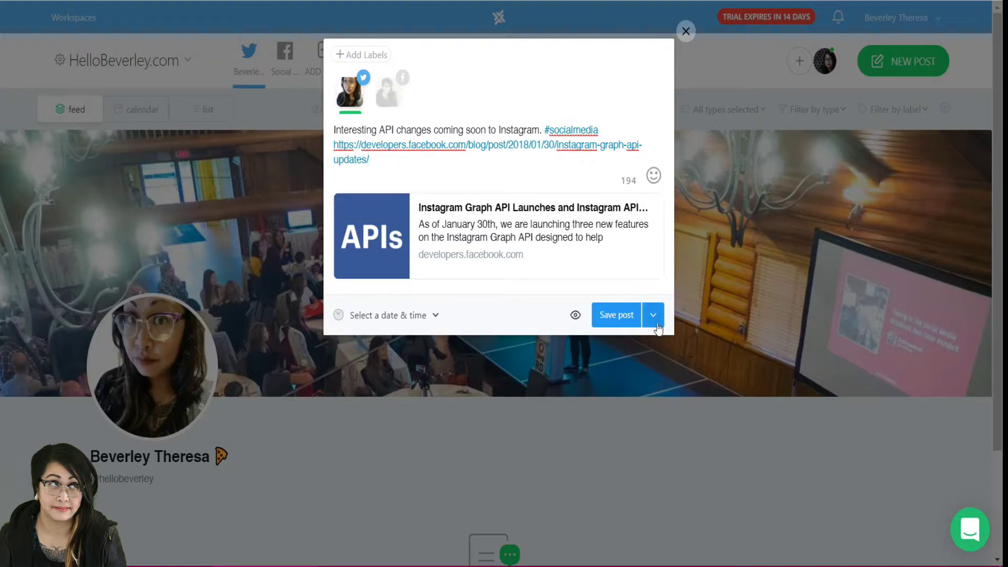
Leave the date and time unset and save the tweet to the Twitter feed.
left_click(439, 318)
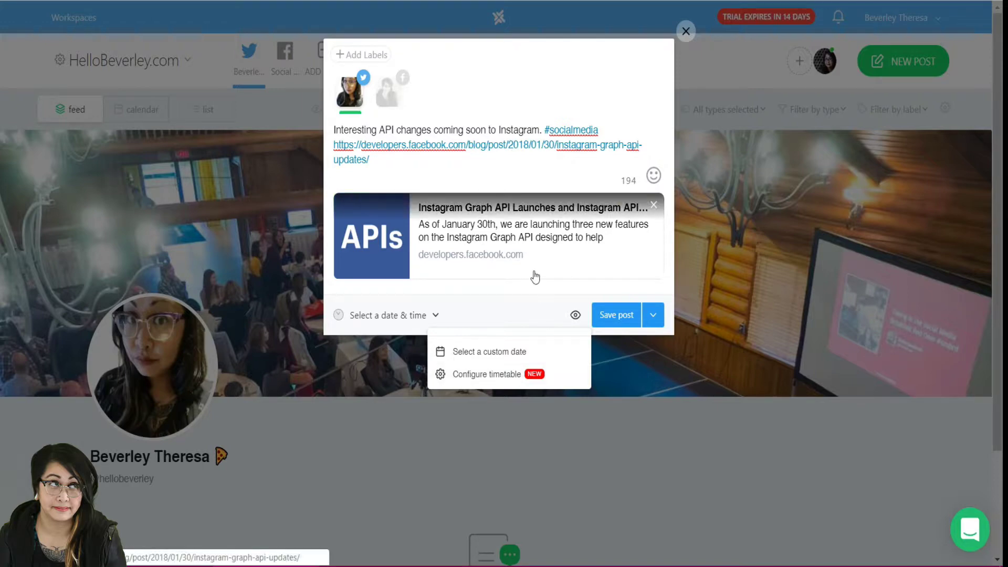
left_click(537, 151)
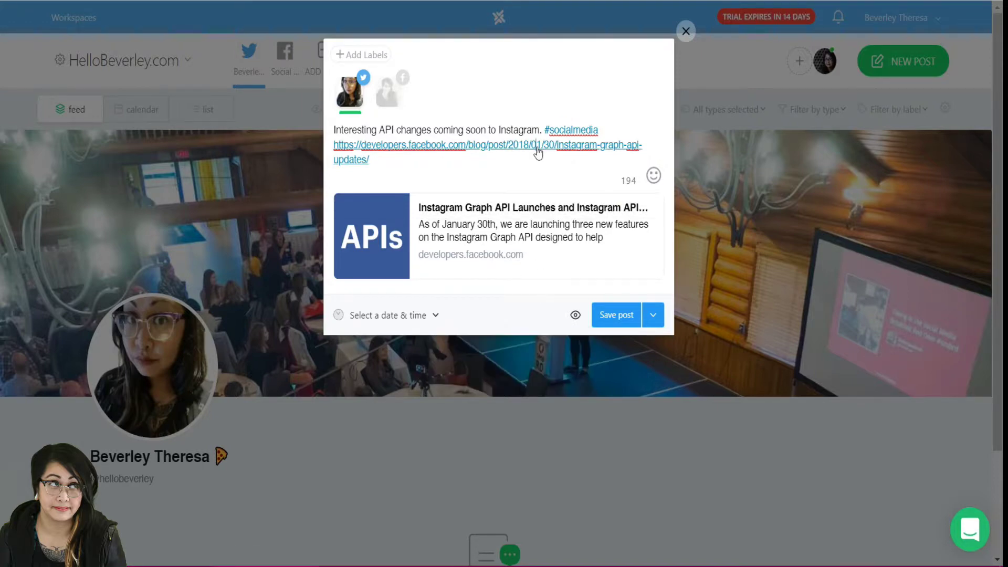
left_click(631, 316)
scroll(691, 388, "down", 3)
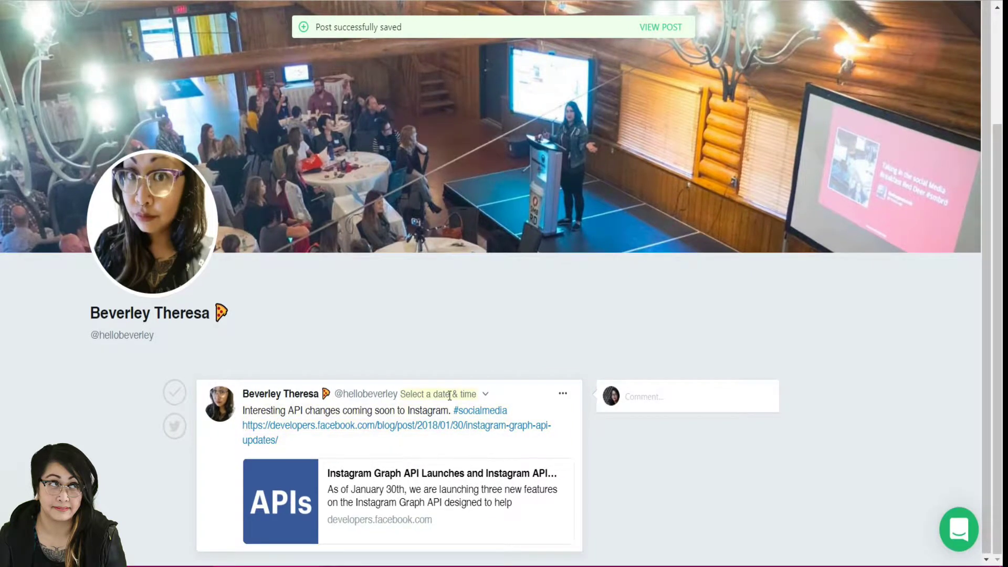
Give the saved tweet a custom date of January 19 at 14:00.
left_click(488, 396)
left_click(558, 435)
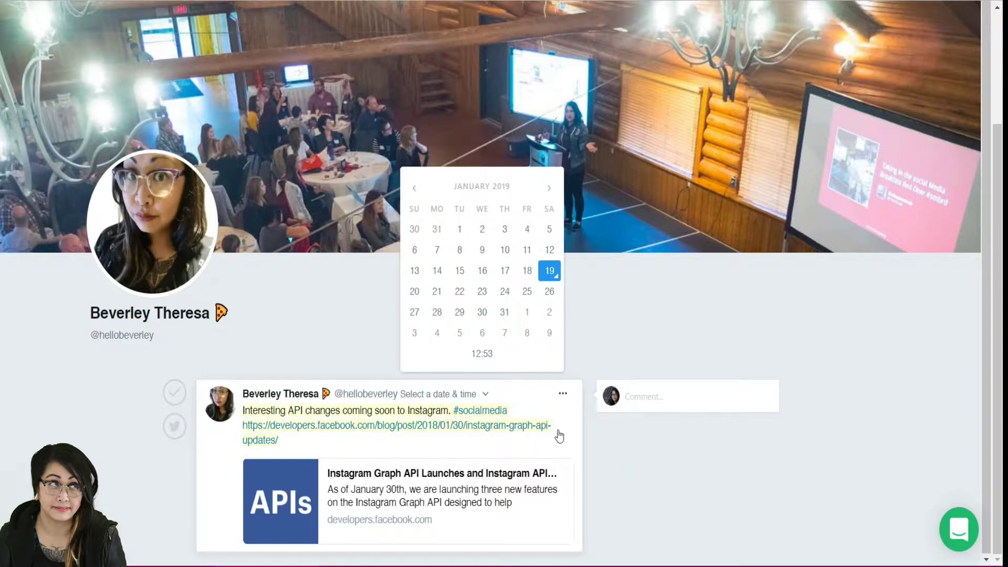
left_click(486, 356)
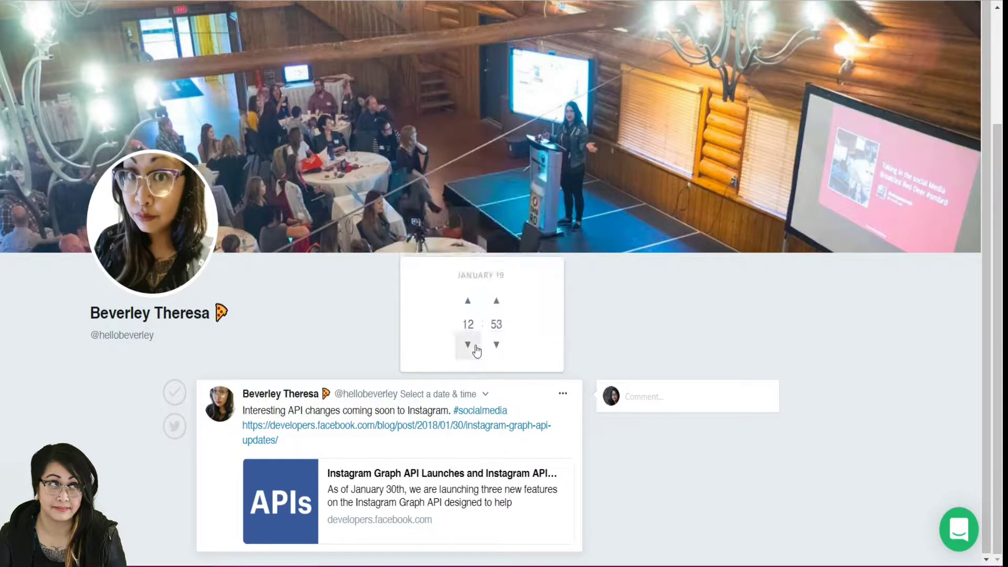
left_click(468, 300)
left_click(468, 300)
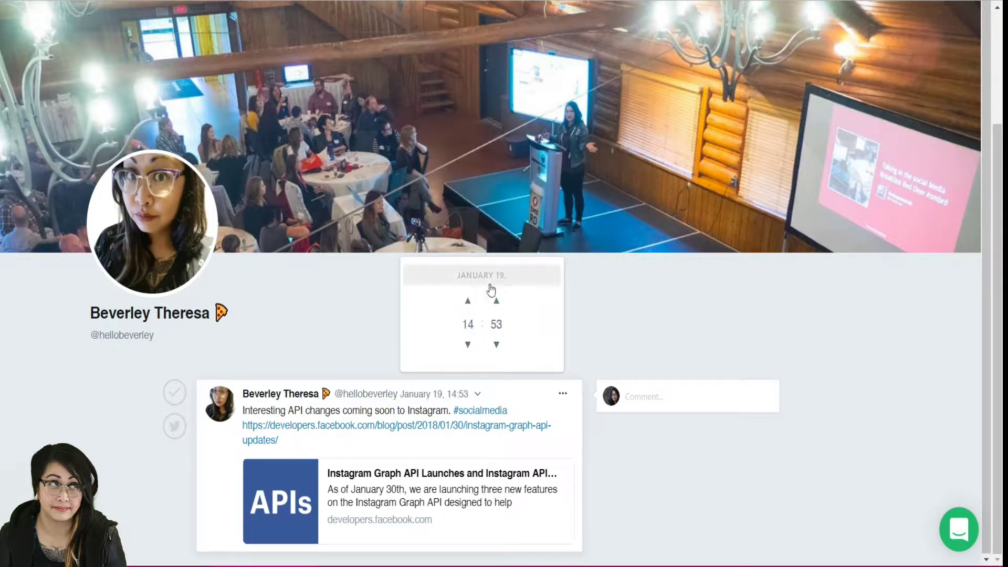
left_click(497, 302)
left_click(496, 301)
left_click(496, 301)
left_click(496, 301)
left_click(497, 302)
left_click(496, 301)
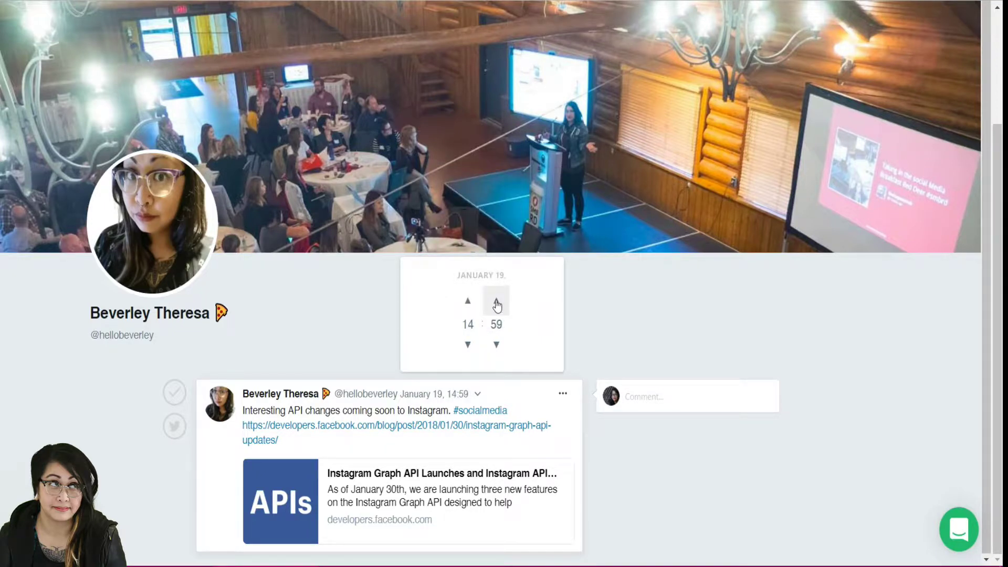
left_click(496, 302)
left_click(668, 362)
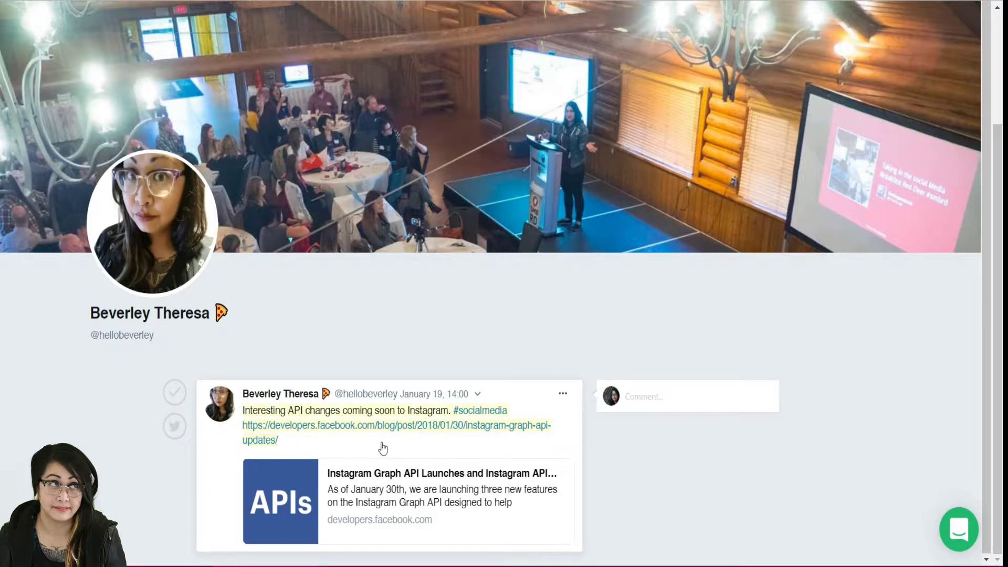
scroll(383, 448, "up", 3)
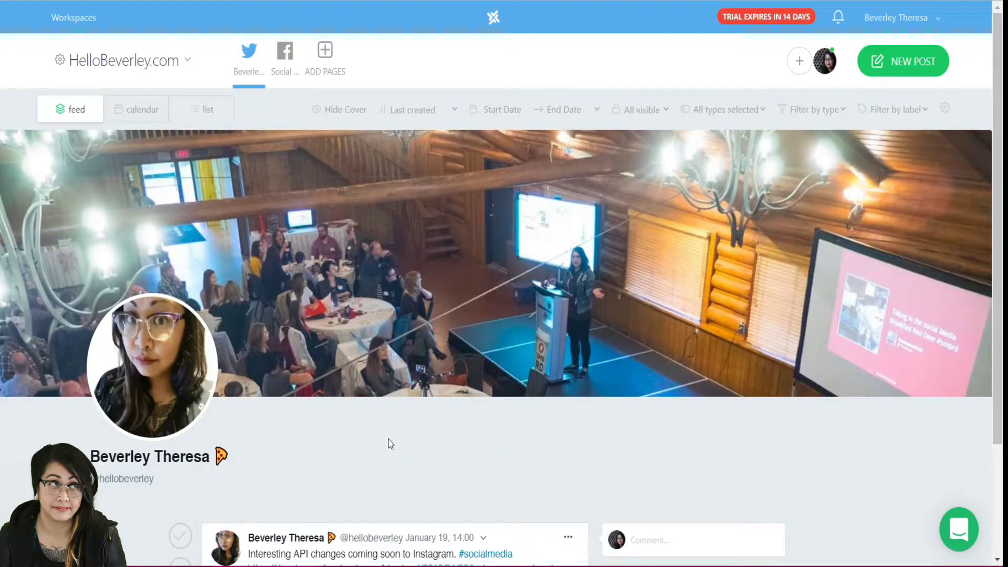
Dismiss the workspace invite form and comment 'Good job Beverley.' on the tweet.
left_click(800, 64)
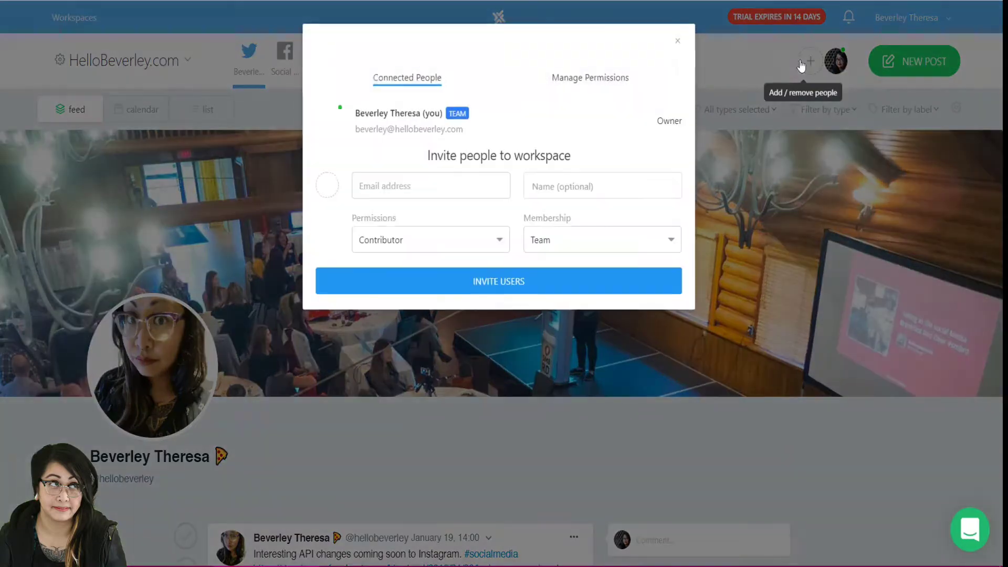
left_click(677, 40)
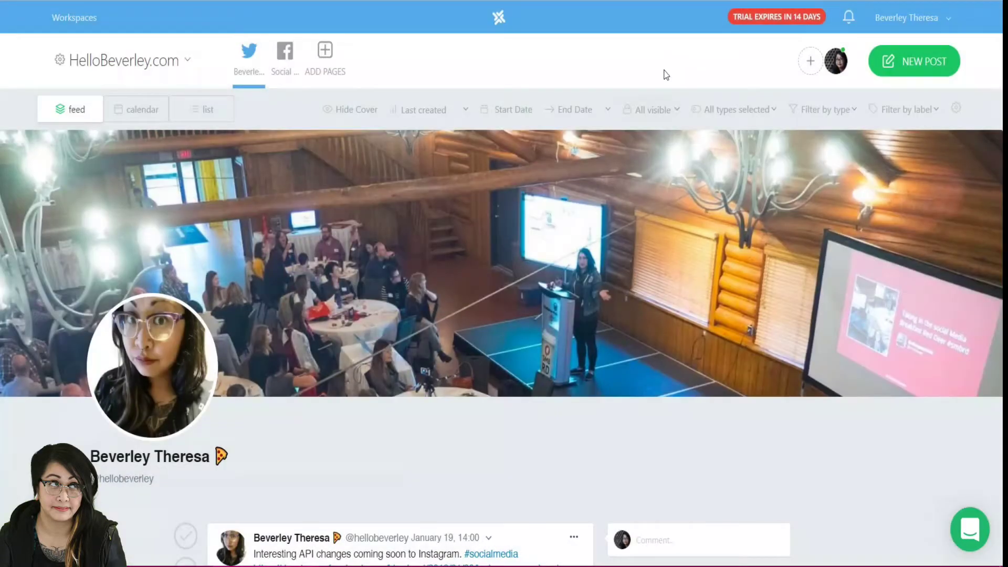
scroll(469, 375, "down", 3)
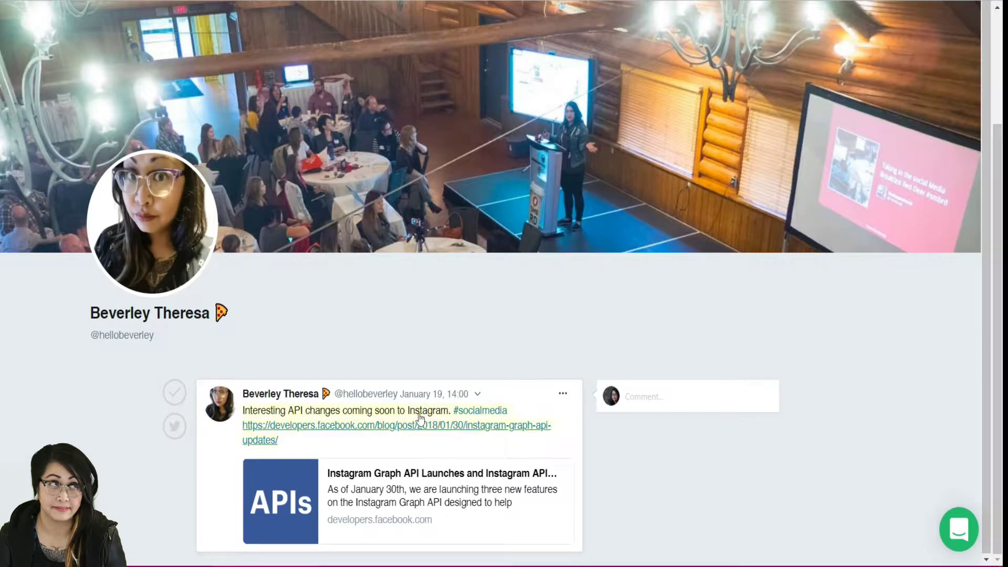
left_click(692, 401)
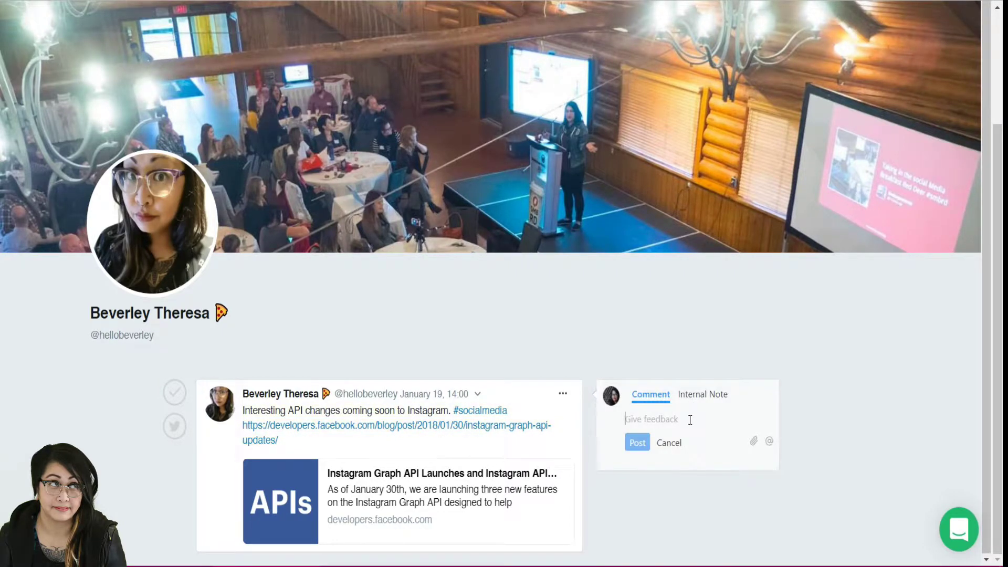
type("Good job Beverley.")
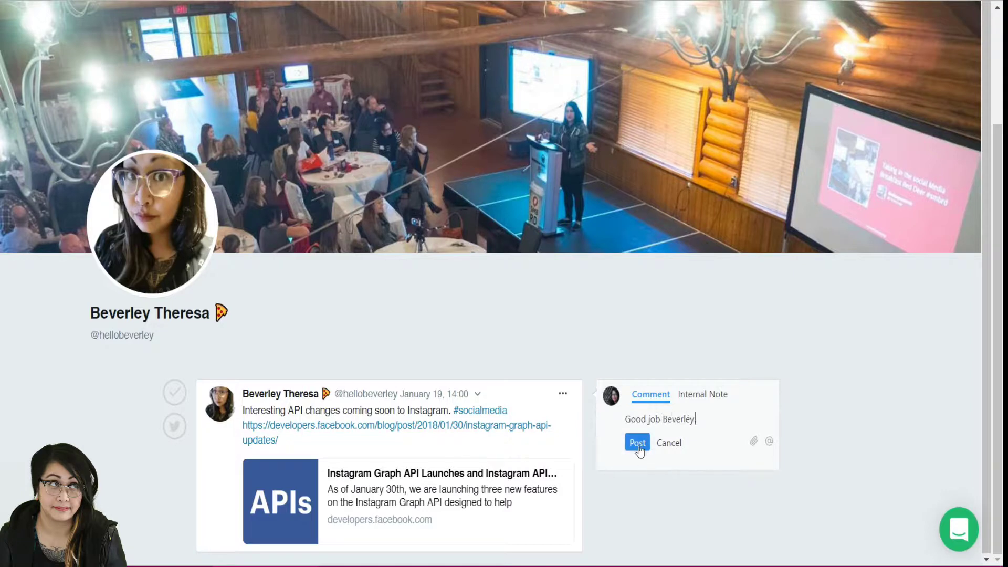
left_click(637, 443)
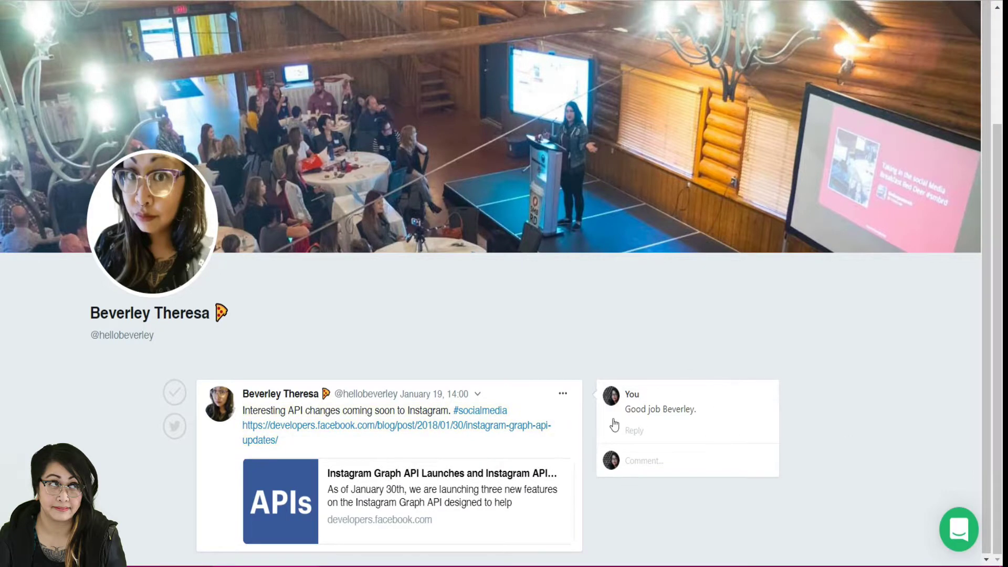
mouse_move(701, 417)
Approve the tweet and schedule it to go live 19 January at 14:00 MST.
left_click(175, 393)
left_click(167, 394)
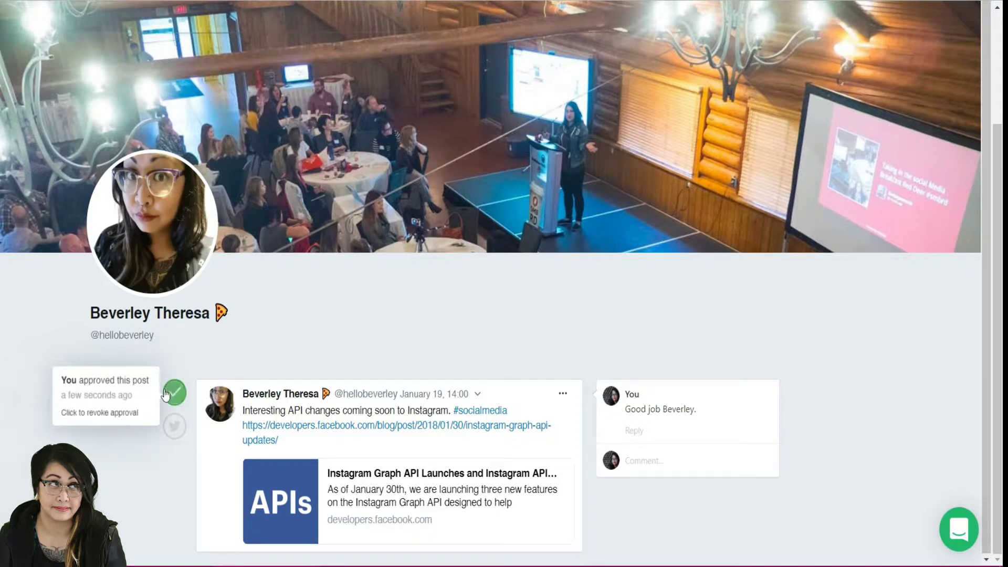
left_click(175, 426)
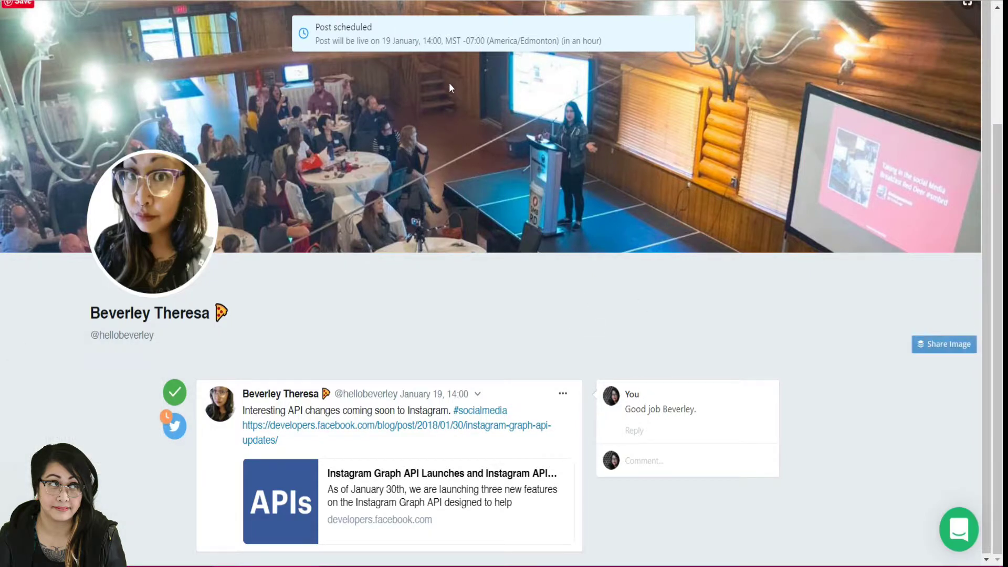
left_click_drag(445, 41, 512, 46)
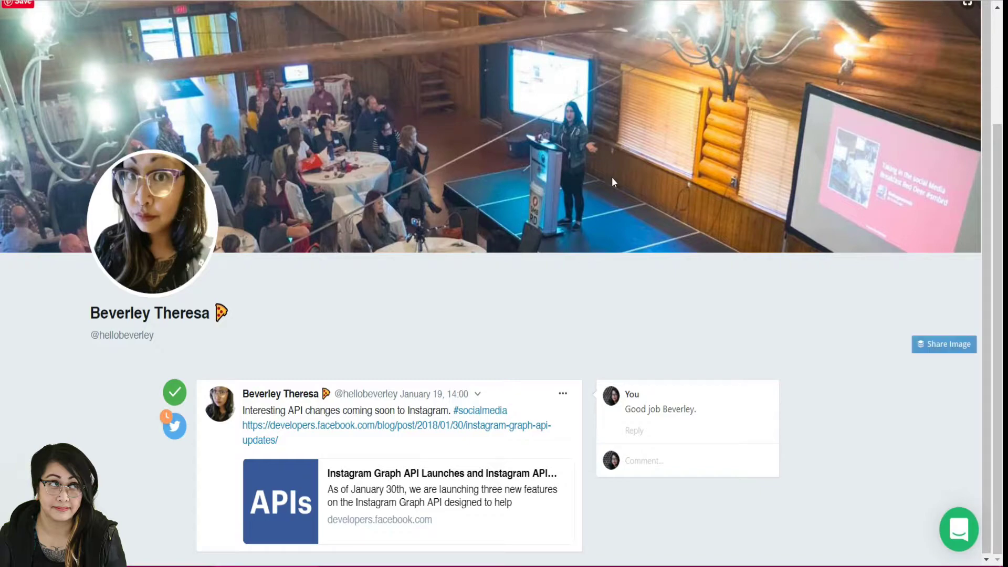
scroll(467, 206, "up", 3)
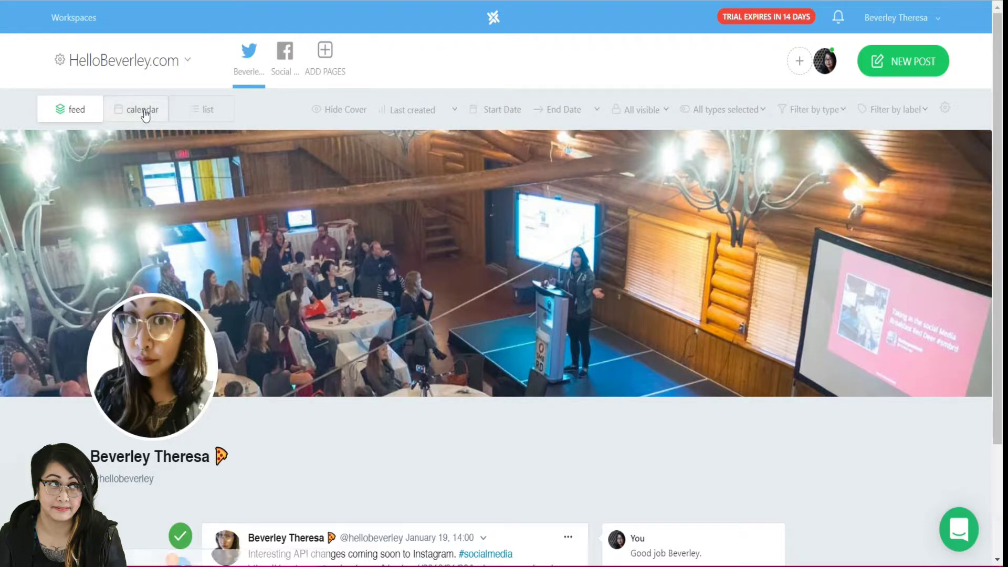
left_click(145, 115)
mouse_move(955, 267)
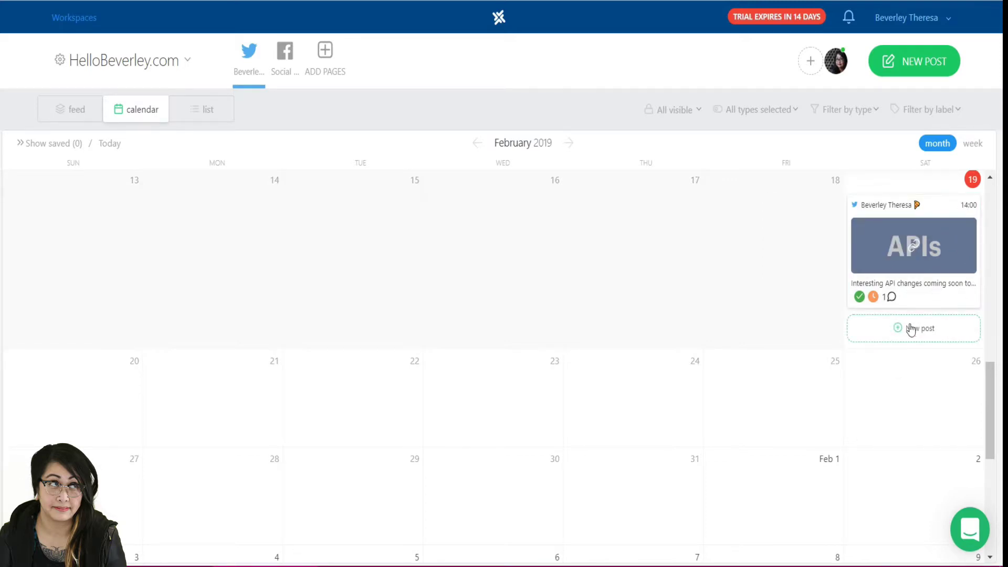
mouse_move(893, 322)
mouse_move(878, 307)
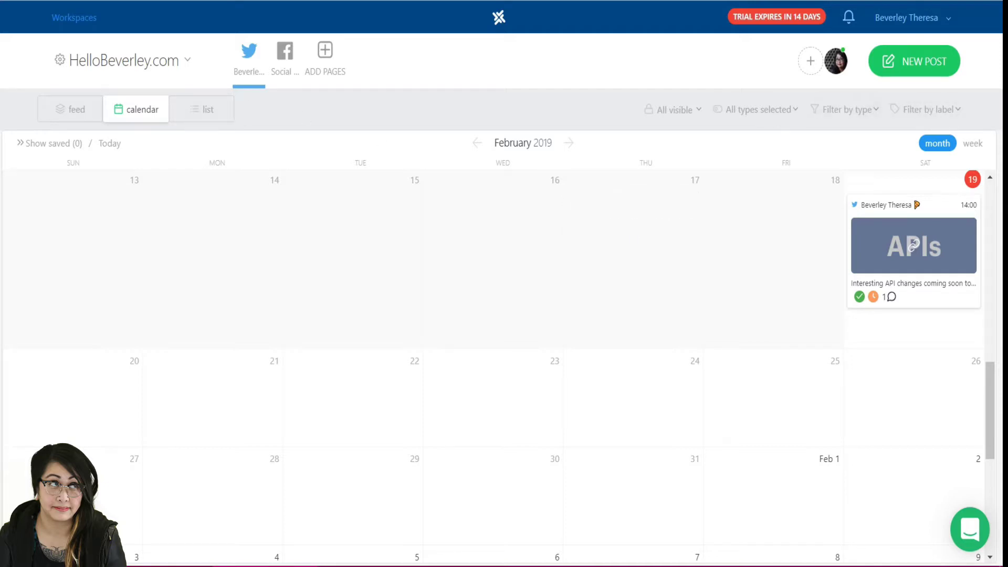
left_click(972, 143)
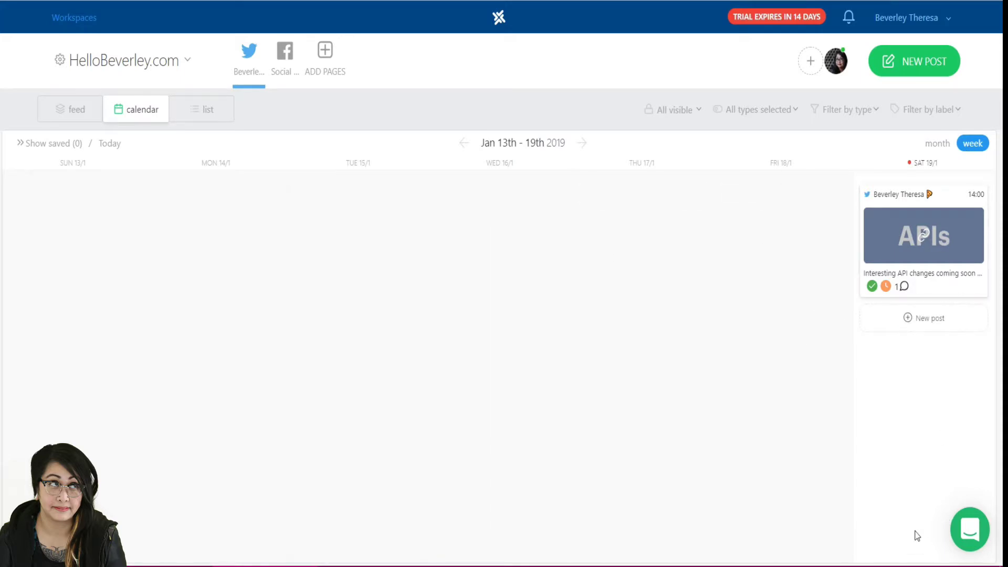
left_click(209, 119)
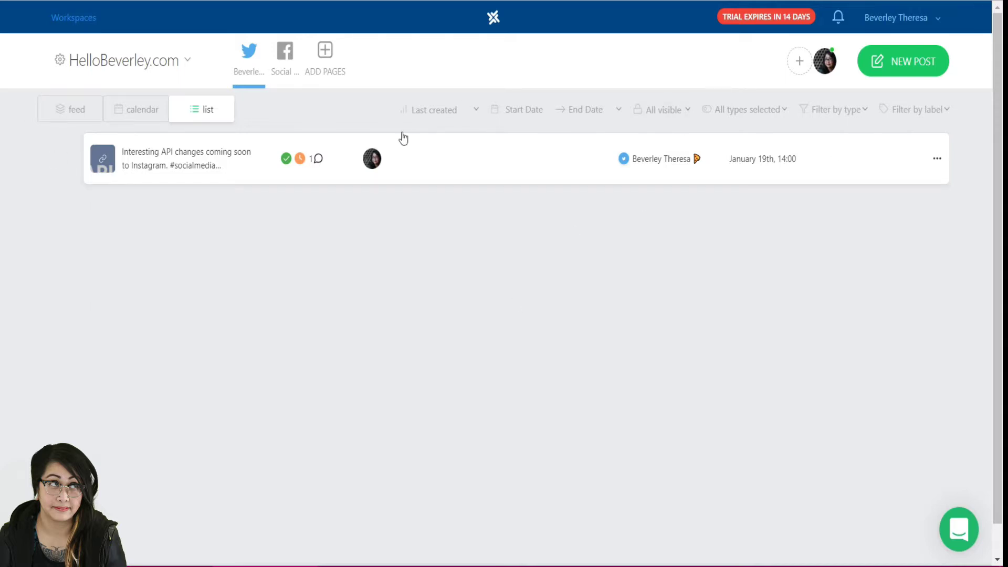
left_click(138, 111)
left_click(78, 113)
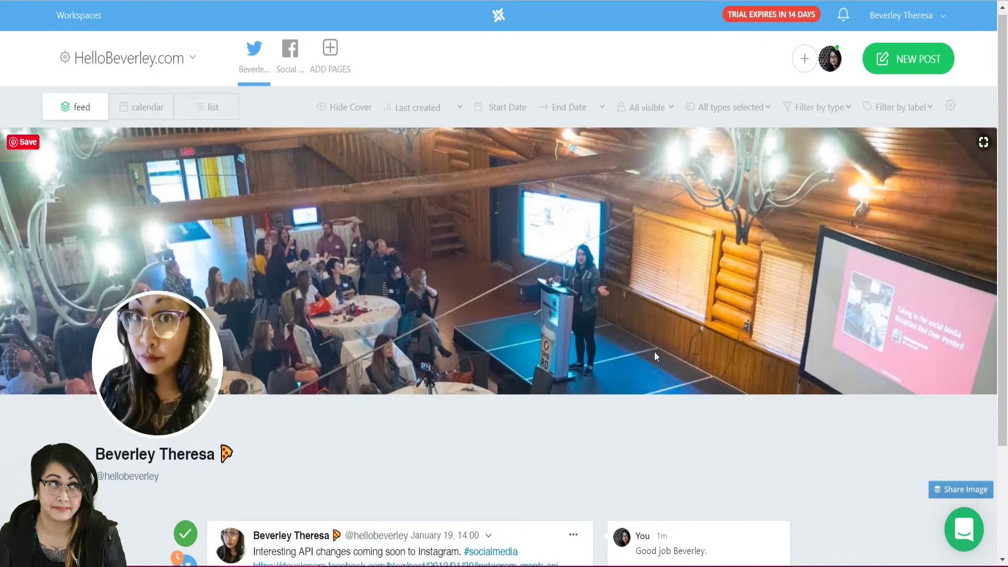
scroll(654, 352, "down", 3)
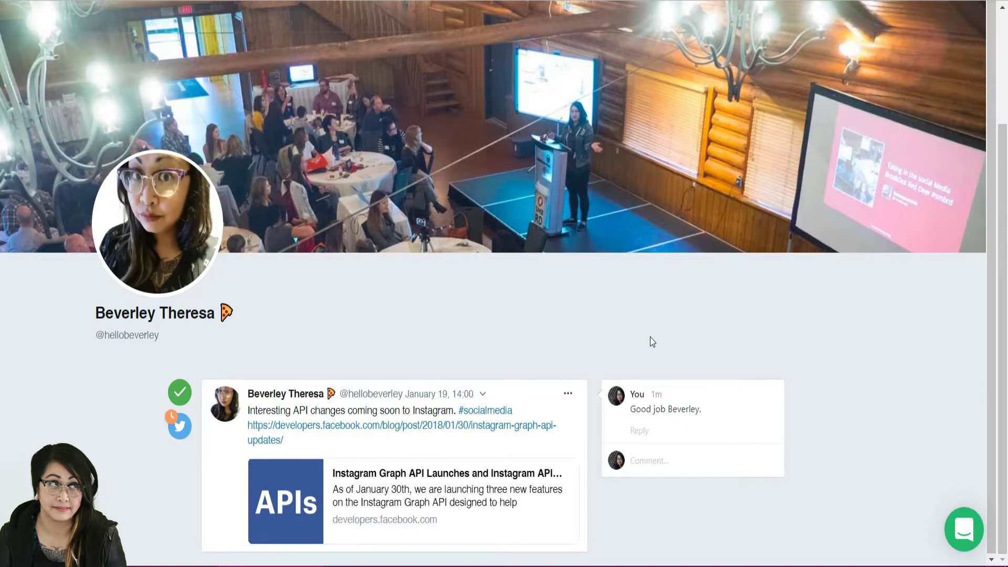
scroll(650, 337, "up", 3)
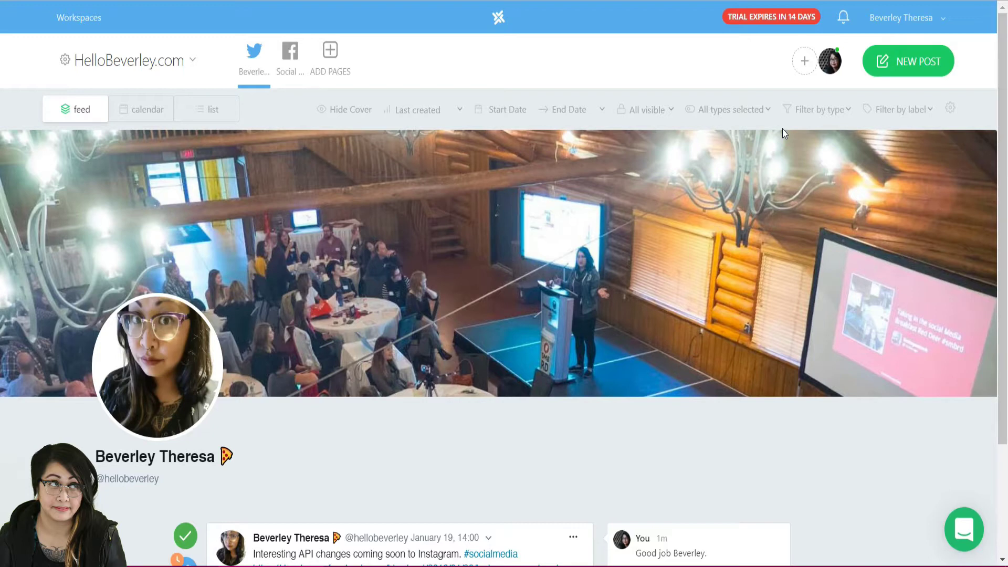
left_click(925, 27)
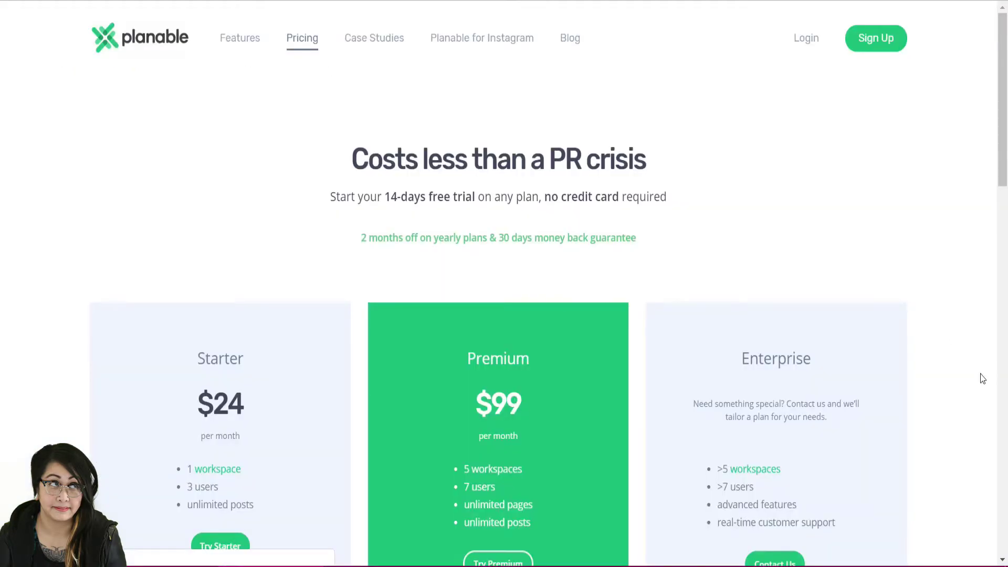
Scroll through the Starter, Premium ($99/month) and Enterprise plan cards and the page footer.
scroll(982, 379, "down", 10)
scroll(982, 379, "up", 10)
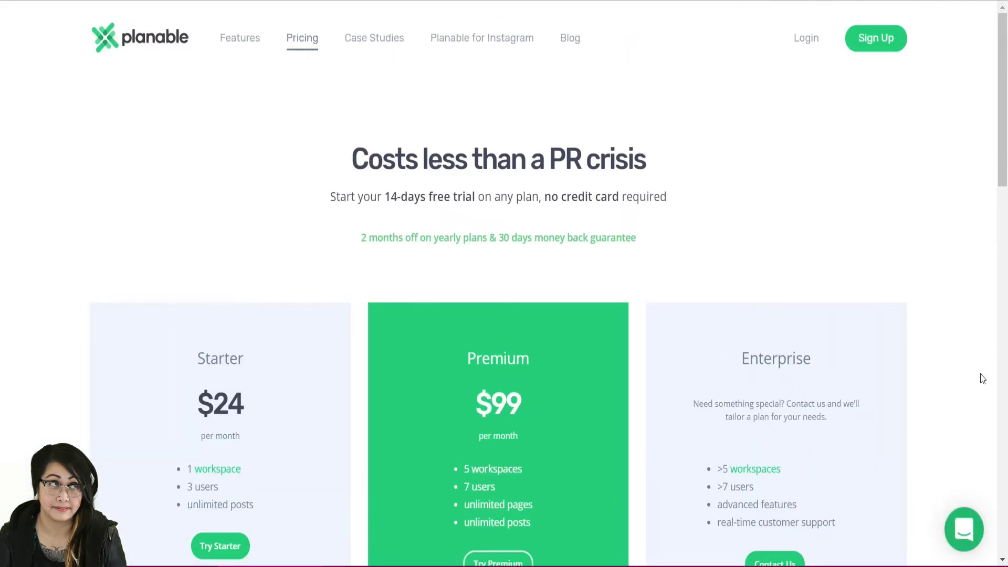
scroll(982, 378, "down", 3)
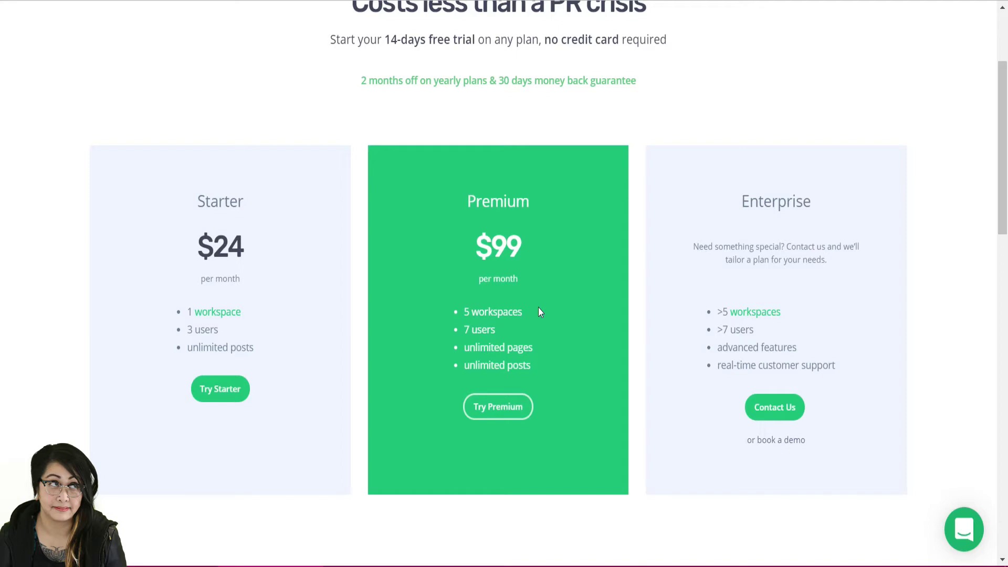
scroll(556, 341, "down", 10)
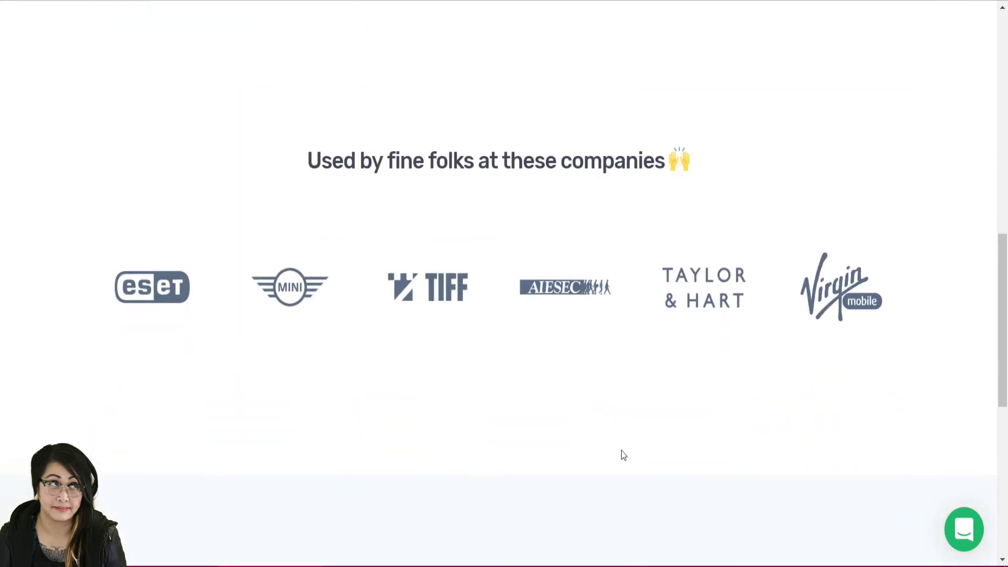
scroll(770, 371, "down", 8)
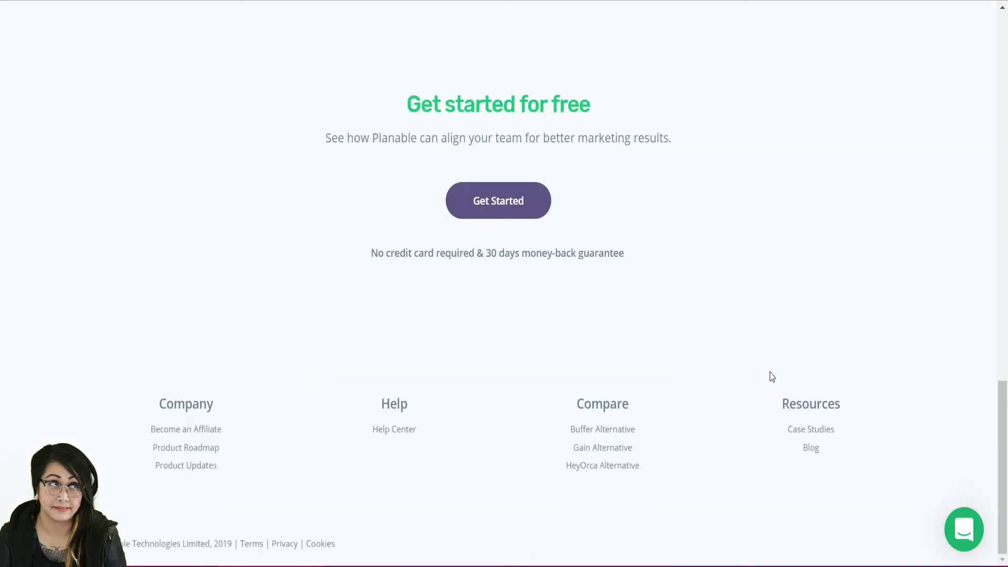
scroll(770, 376, "up", 15)
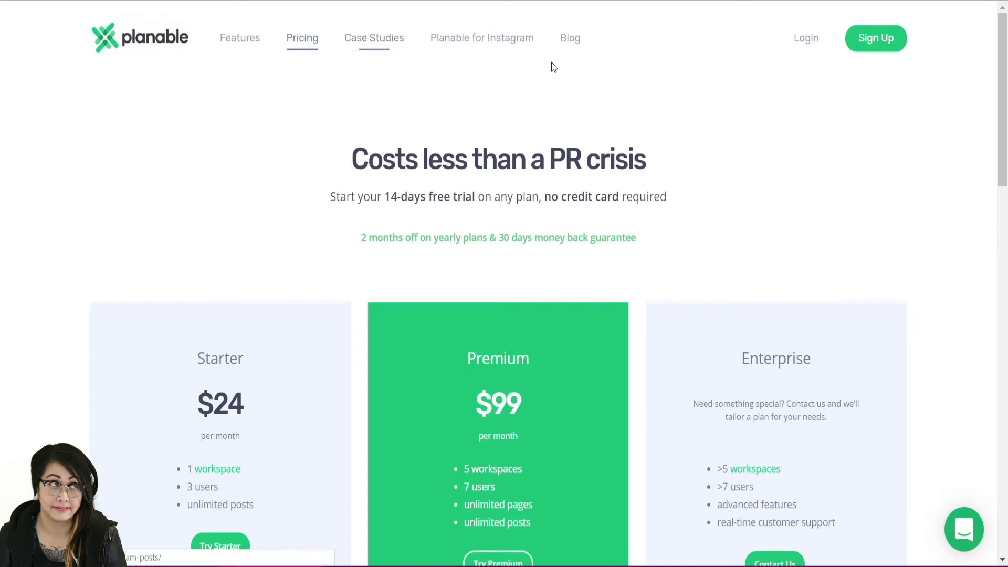
Go to the 'Plan and schedule for Instagram with the right tool' page and skim its content.
left_click(494, 47)
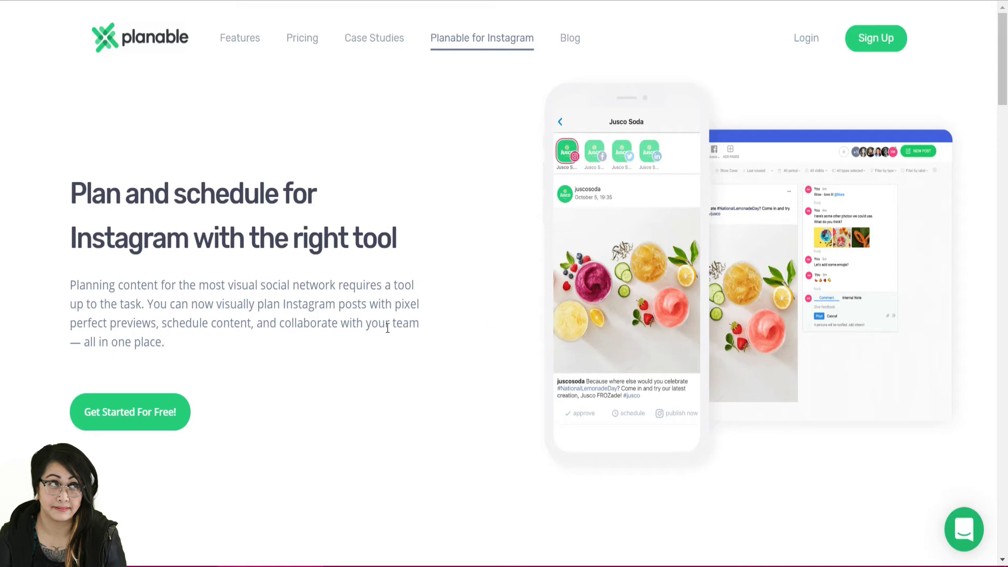
scroll(477, 378, "down", 15)
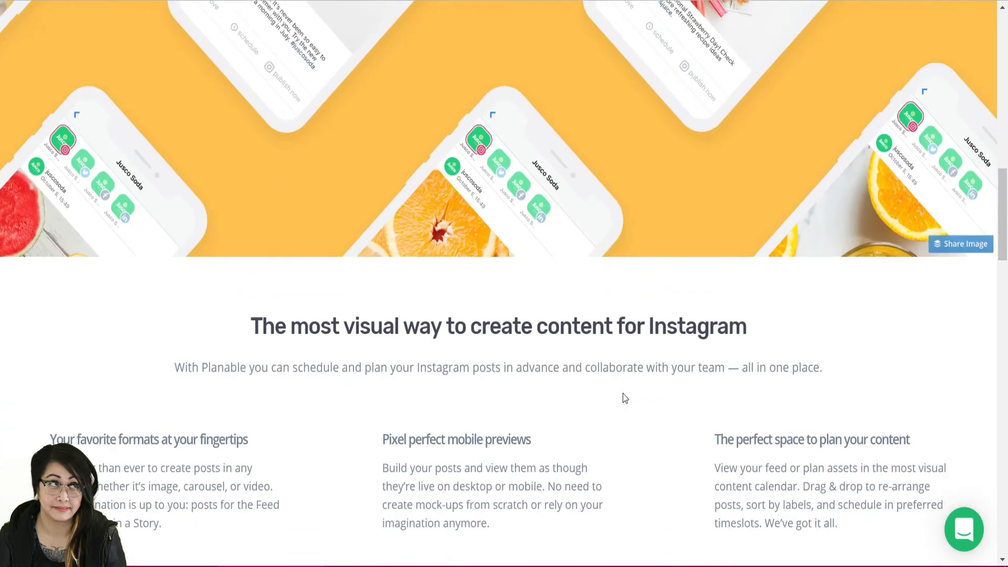
scroll(712, 431, "down", 15)
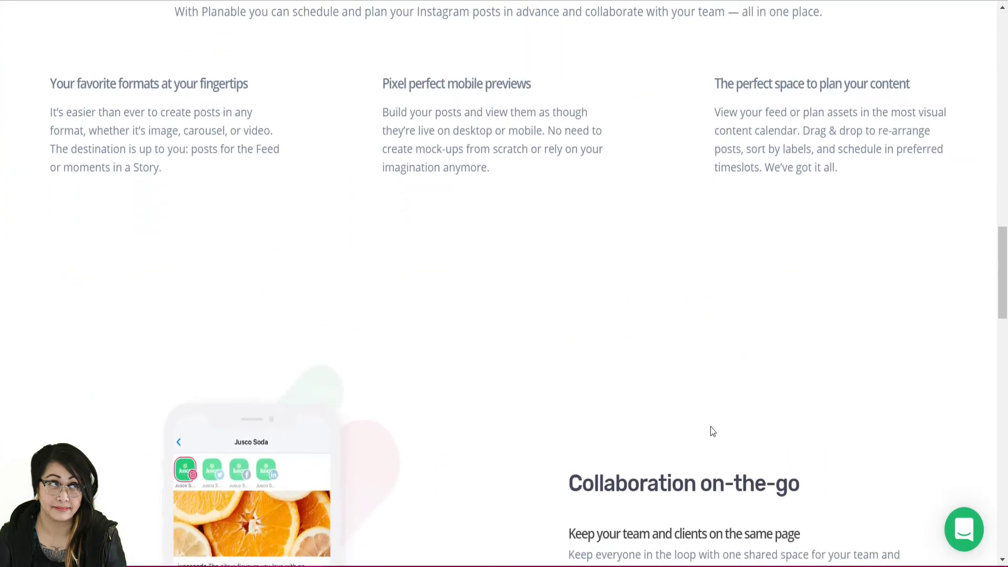
scroll(712, 431, "up", 20)
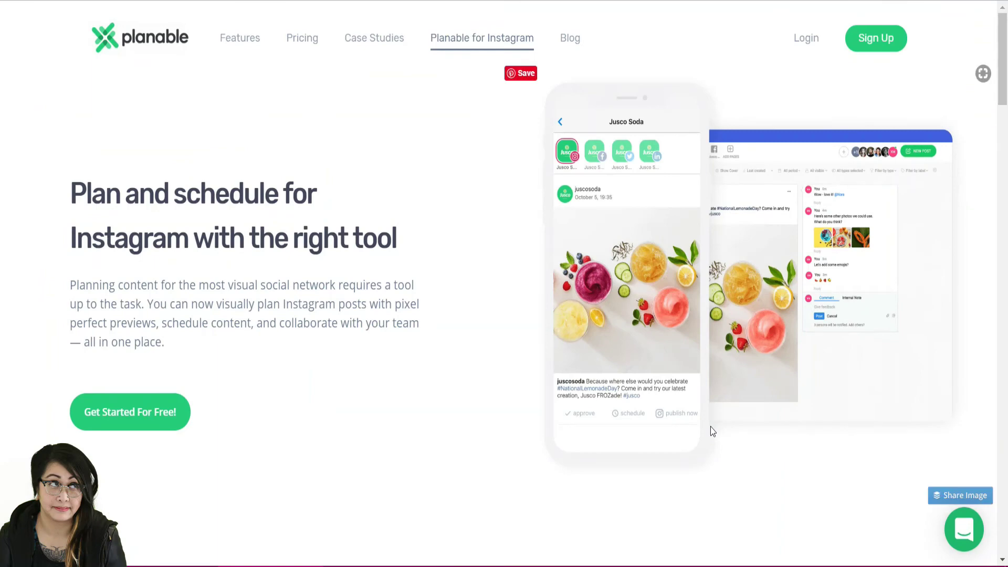